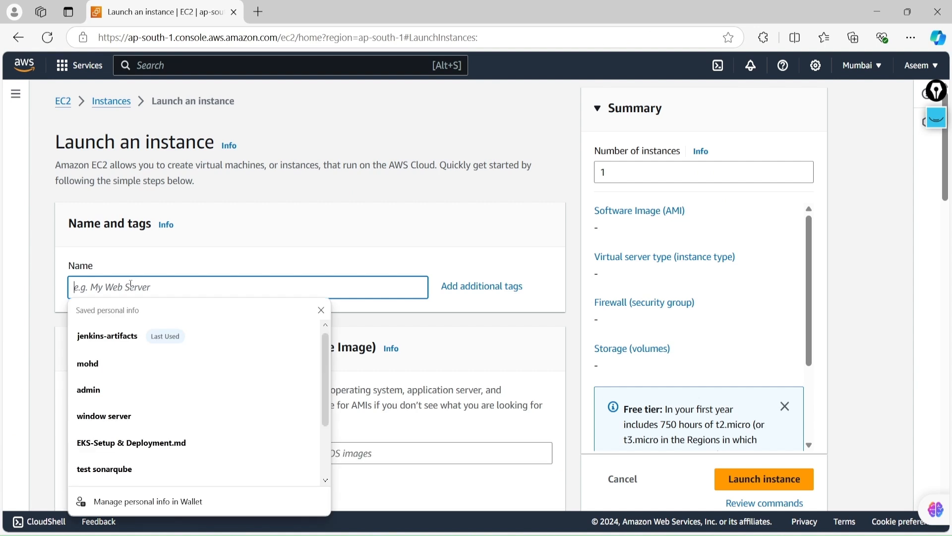
Name the new instance "linux classes" and choose Ubuntu as its quick-start operating system image.
text(lin)
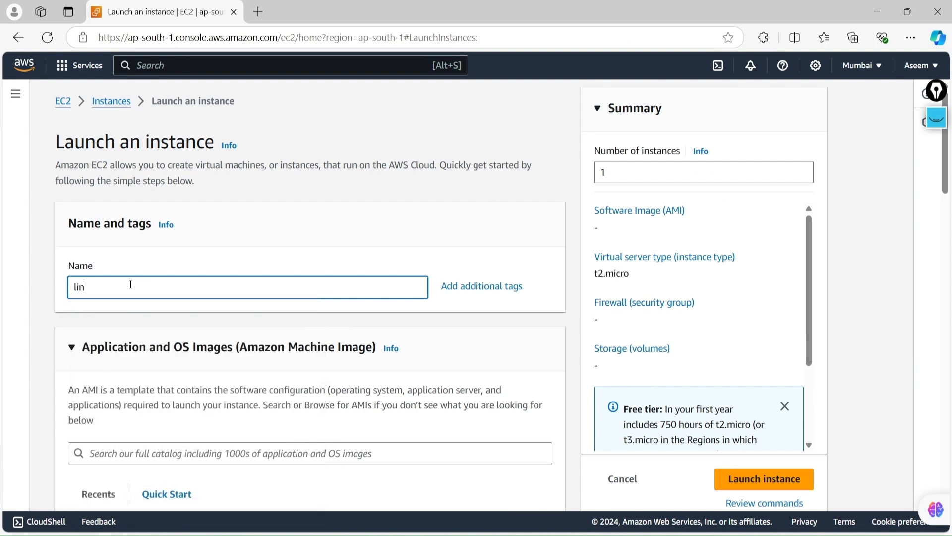
text(ux classes)
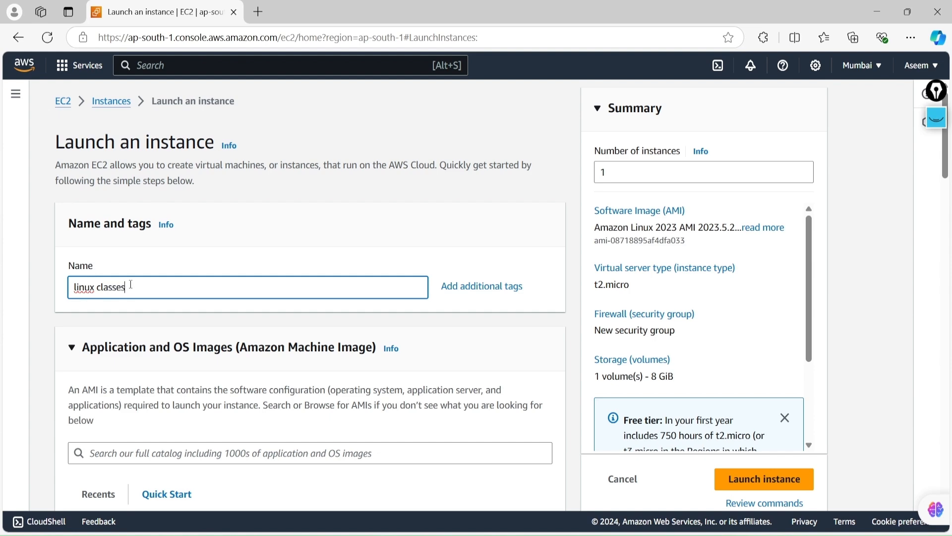
scroll(144, 308, down, 4)
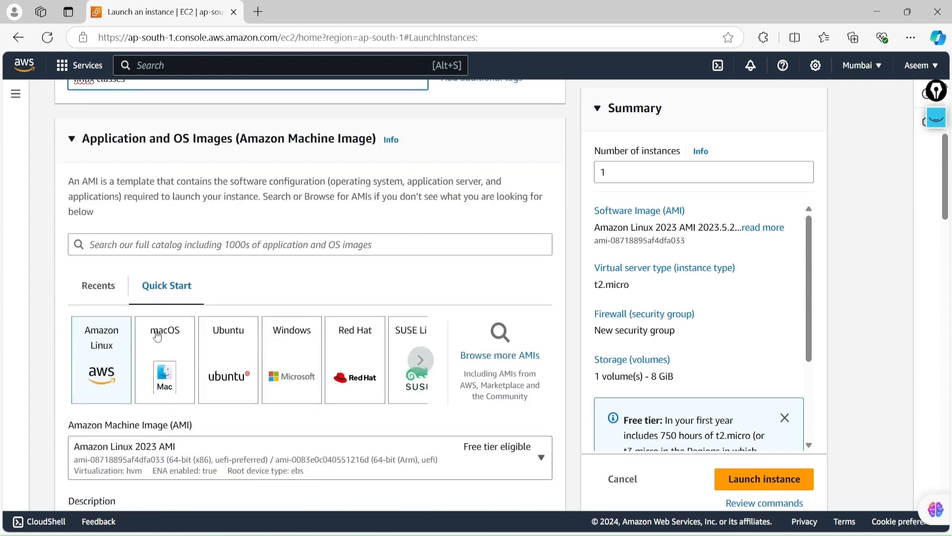
click(234, 366)
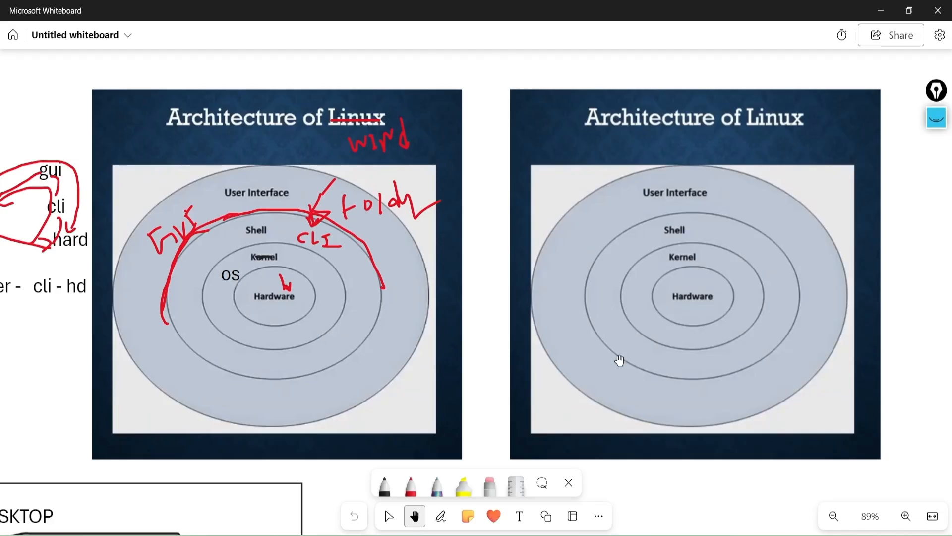
Examine the whiteboard diagram of Unix systems and Linux flavours, then return to the instance launch page.
scroll(615, 356, down, 5)
drag(565, 317, 477, 55)
drag(631, 410, 302, 122)
scroll(579, 257, down, 3)
drag(611, 429, 602, 261)
scroll(602, 263, down, 4)
drag(687, 355, 562, 189)
drag(559, 396, 595, 523)
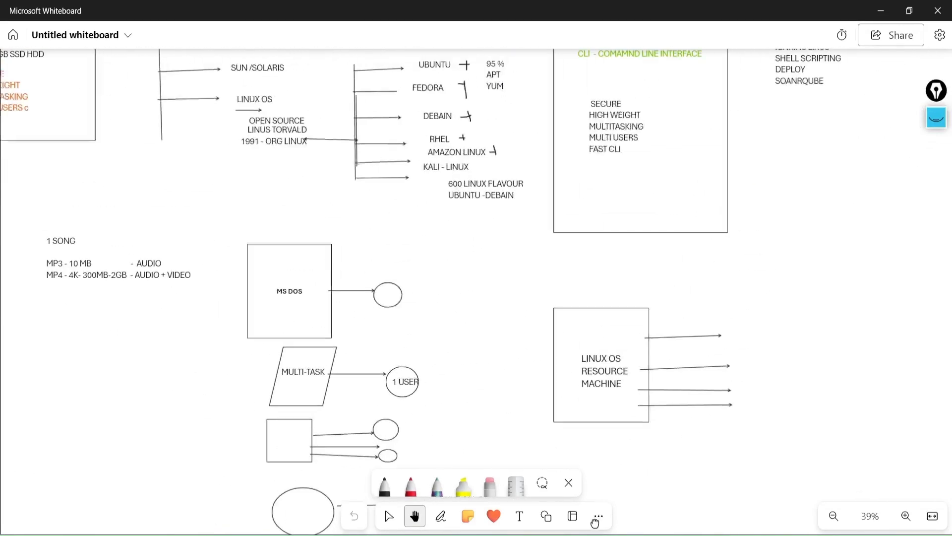
drag(537, 273, 548, 413)
scroll(478, 225, up, 2)
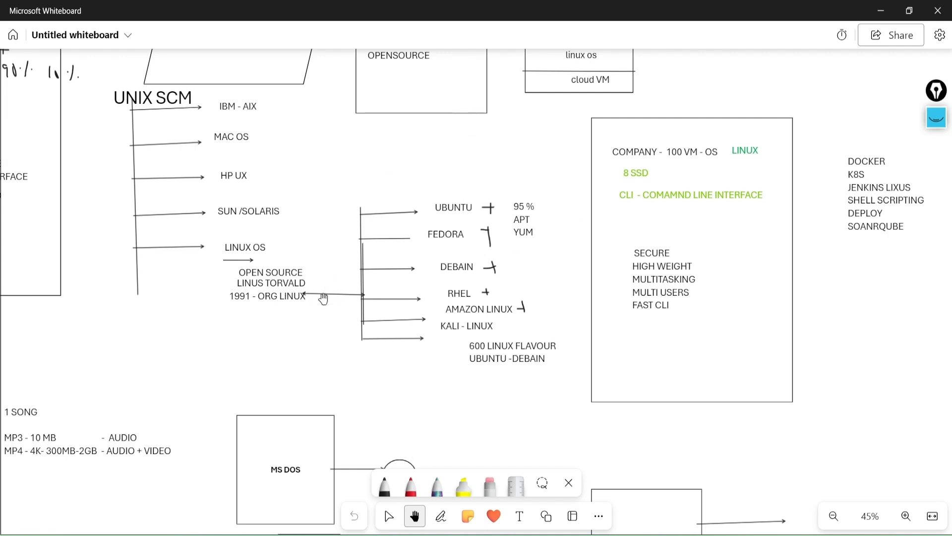
click(887, 6)
Reselect Ubuntu among the quick-start images for the instance.
scroll(247, 354, down, 4)
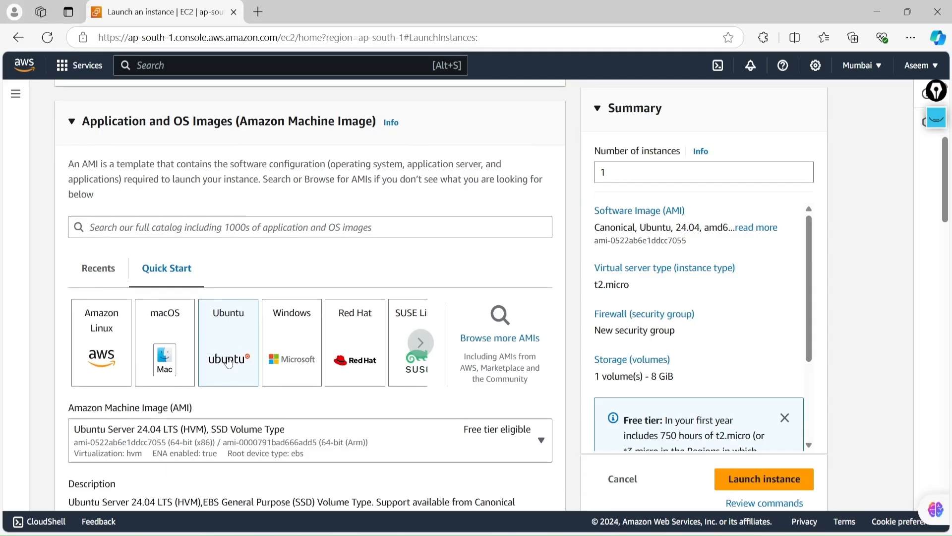
scroll(231, 235, up, 3)
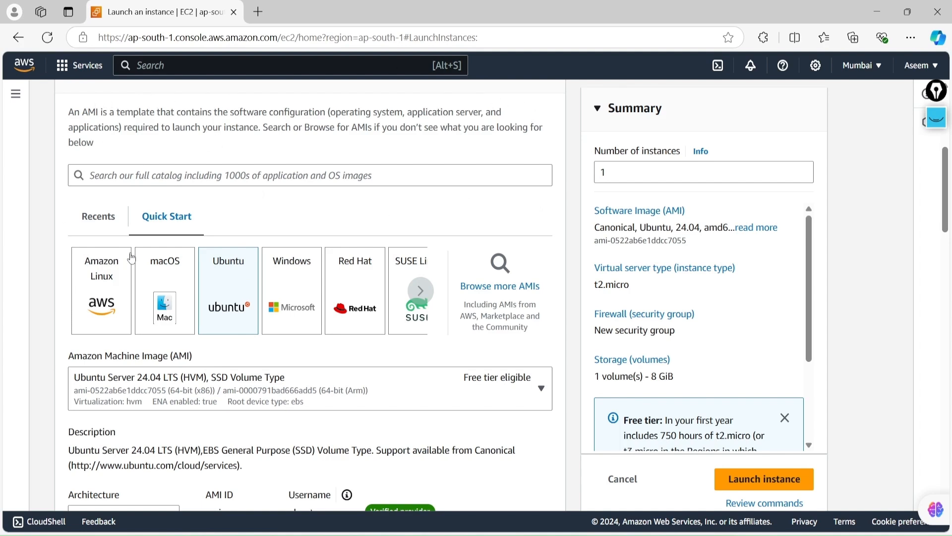
click(234, 284)
scroll(231, 278, down, 1)
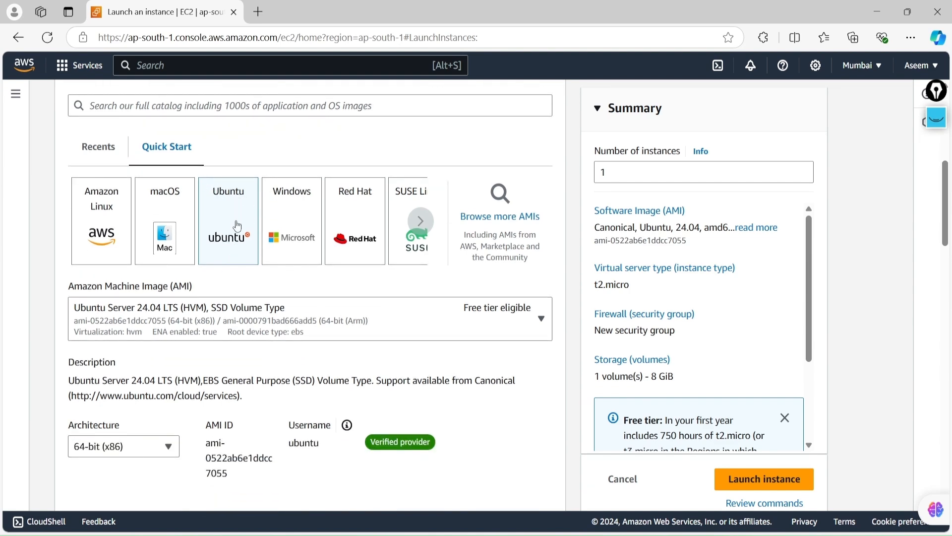
Create a key pair named "linux class" with the RSA type and .pem private key format for the instance.
scroll(241, 208, down, 4)
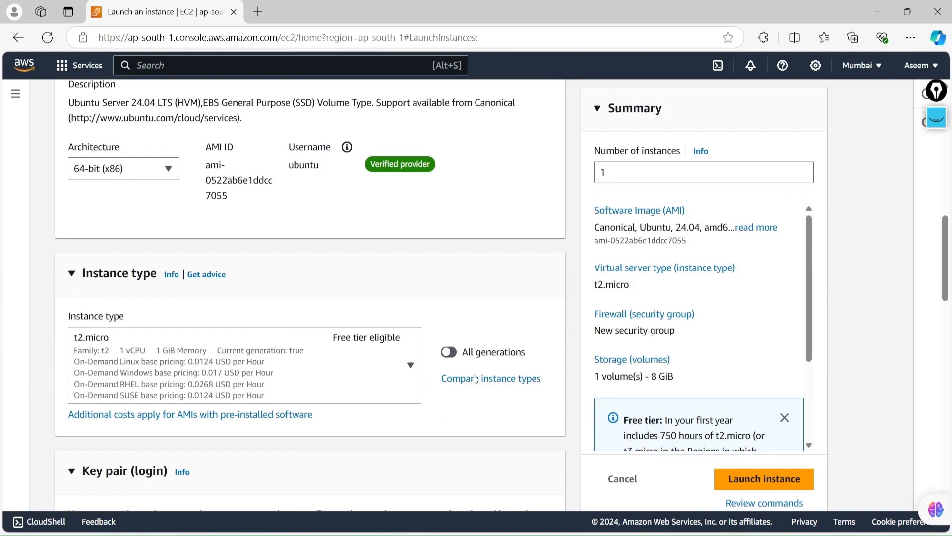
scroll(357, 357, down, 1)
scroll(155, 286, down, 2)
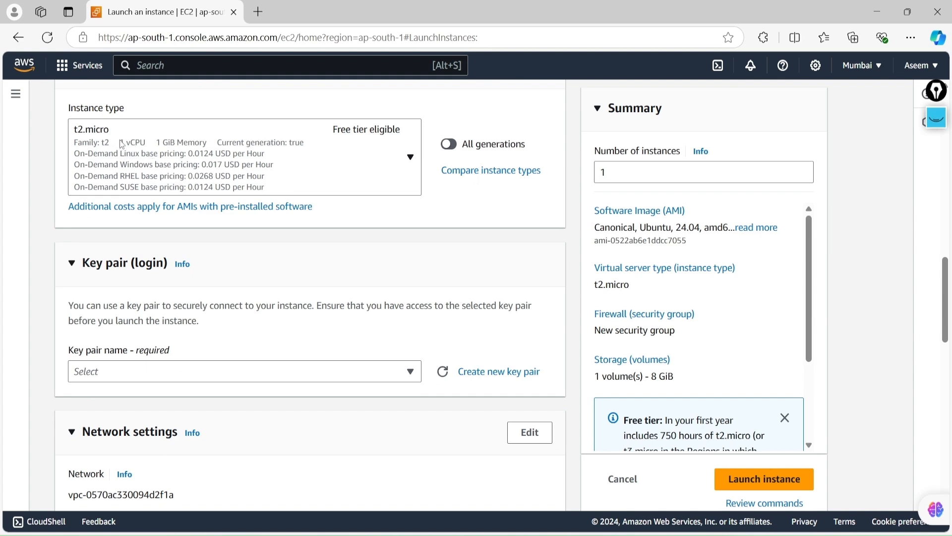
click(488, 373)
click(397, 185)
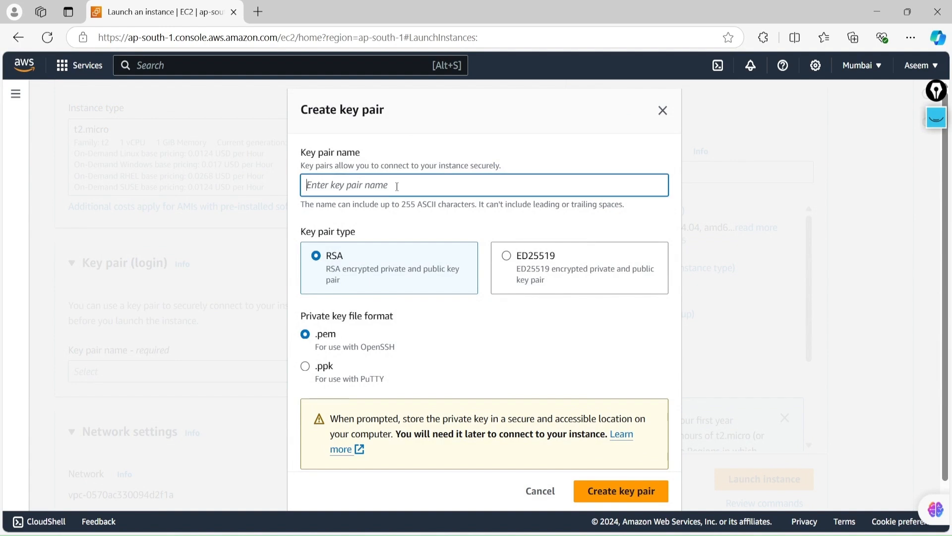
text(linux class)
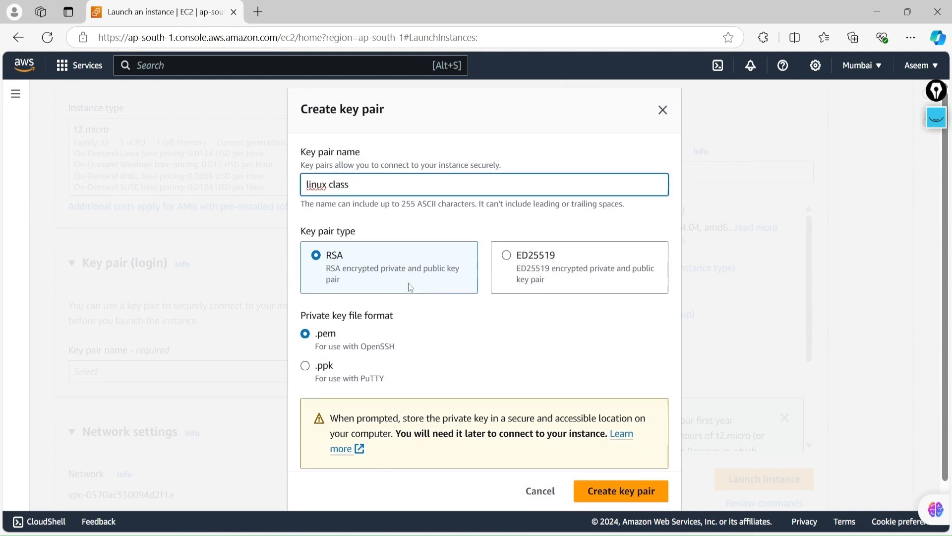
scroll(409, 287, down, 1)
click(623, 488)
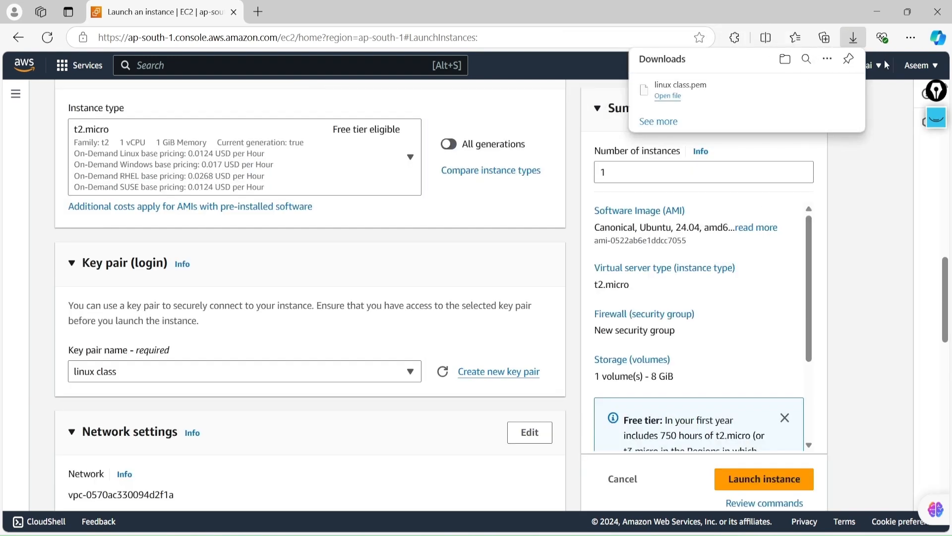
Review the network settings, including the subnet, public IP assignment and security group rules.
scroll(649, 396, down, 3)
scroll(293, 367, down, 3)
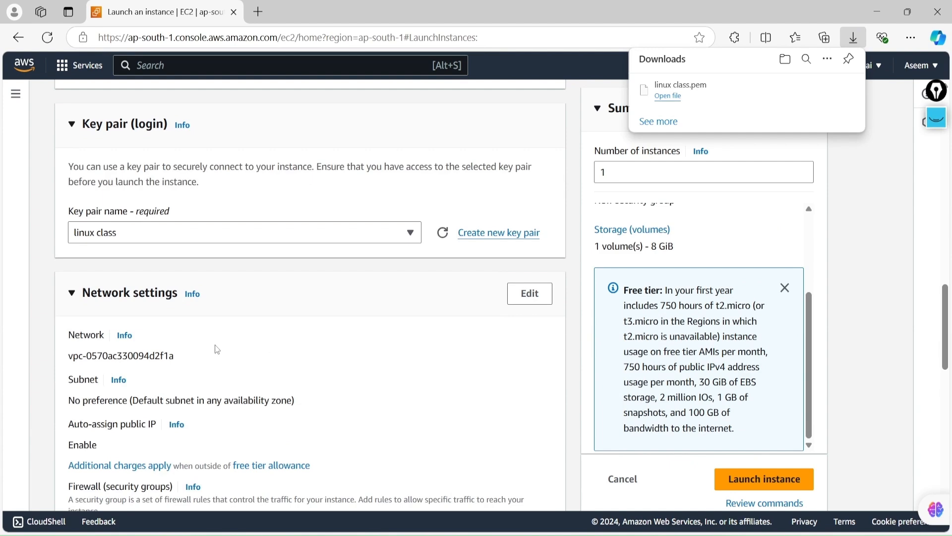
scroll(232, 350, down, 3)
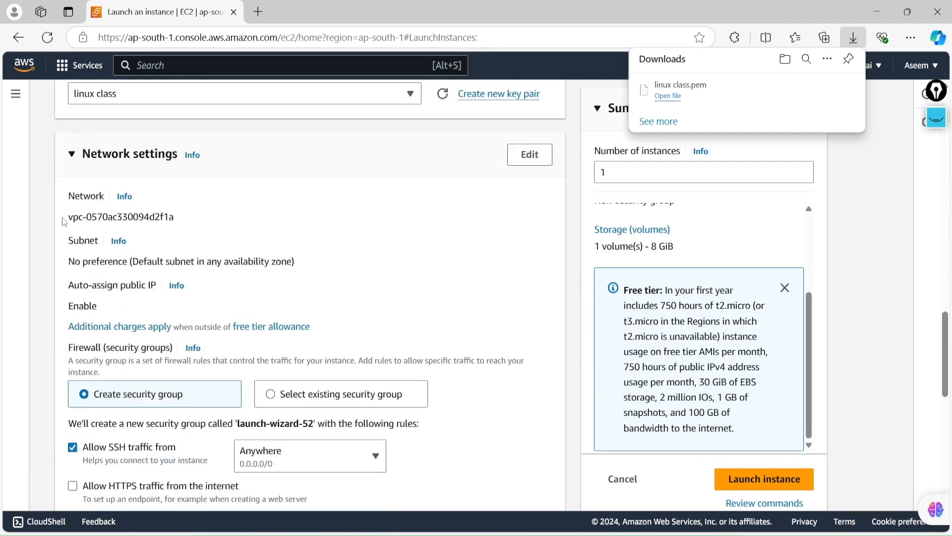
scroll(296, 275, down, 3)
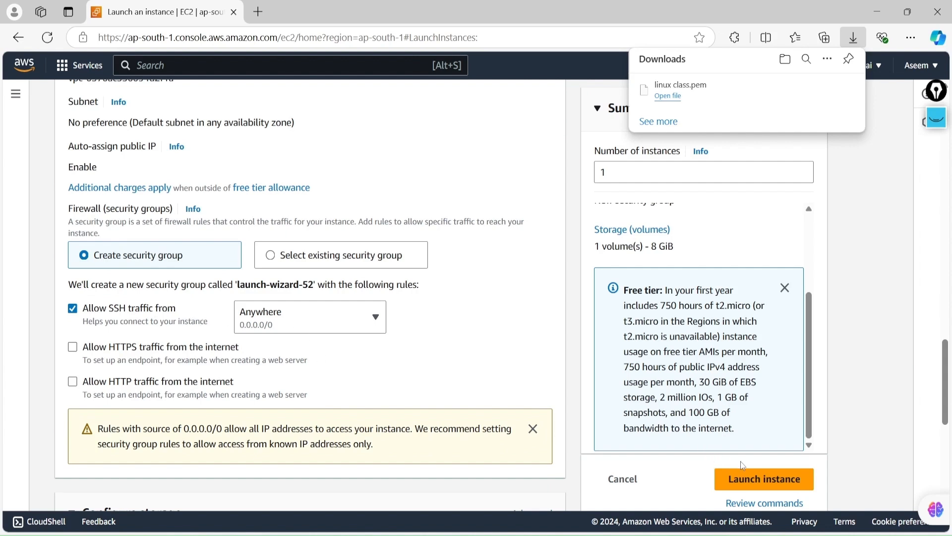
scroll(677, 252, up, 3)
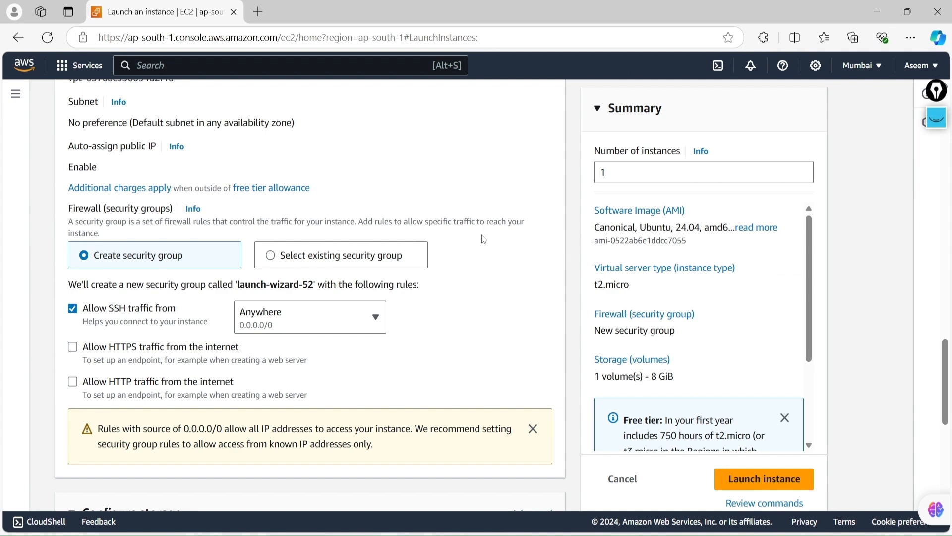
scroll(550, 234, up, 10)
scroll(328, 237, down, 3)
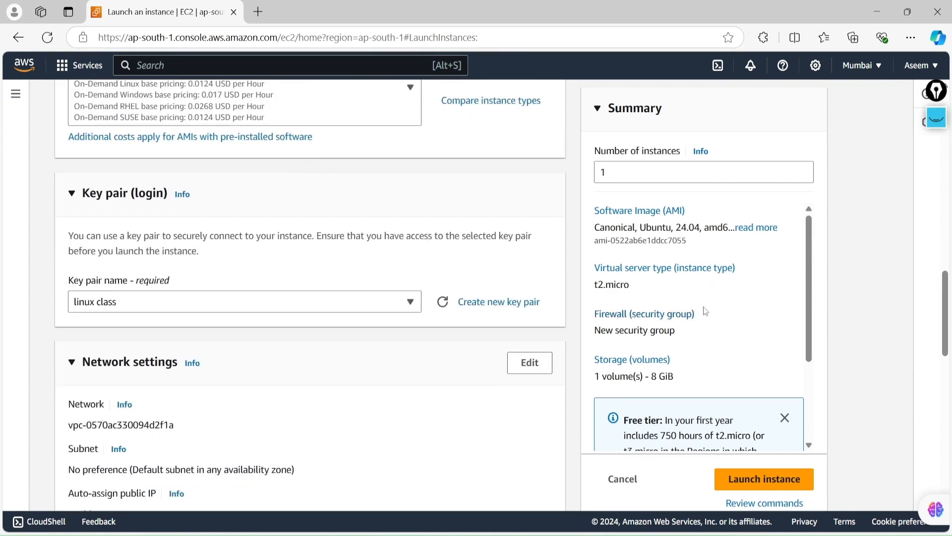
Check the configuration summary and launch the instance.
scroll(718, 275, down, 2)
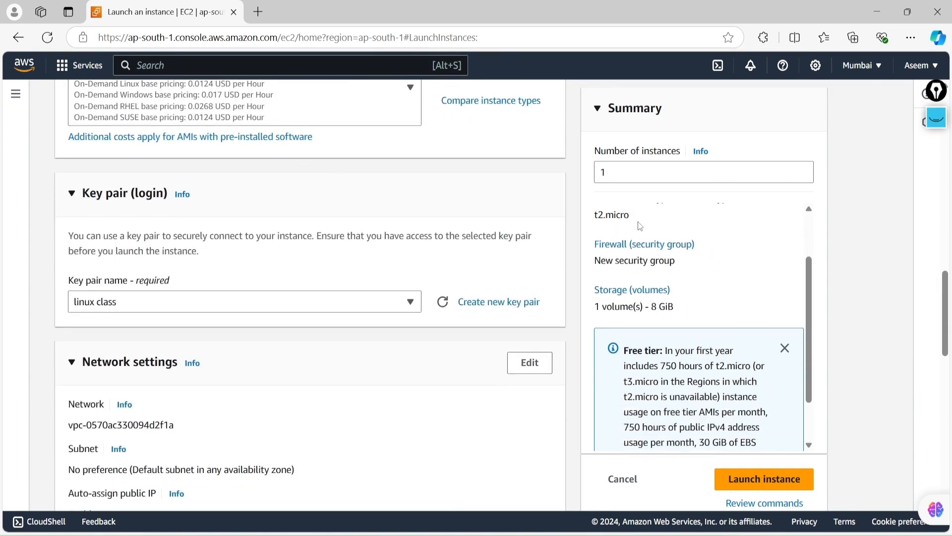
scroll(675, 246, down, 2)
click(769, 478)
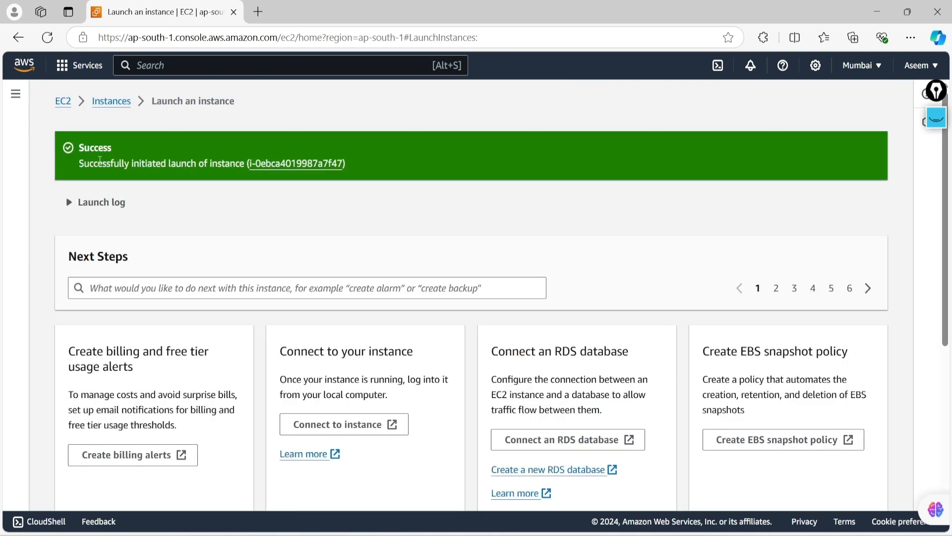
Open the newly launched instance from the success message and close the browser's search sidebar.
right_click(272, 162)
drag(260, 177, 263, 167)
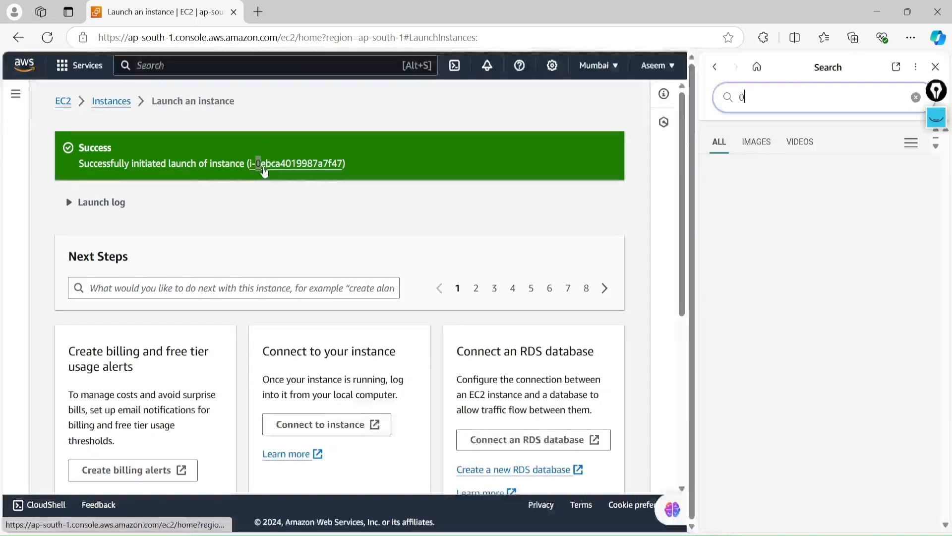
click(263, 166)
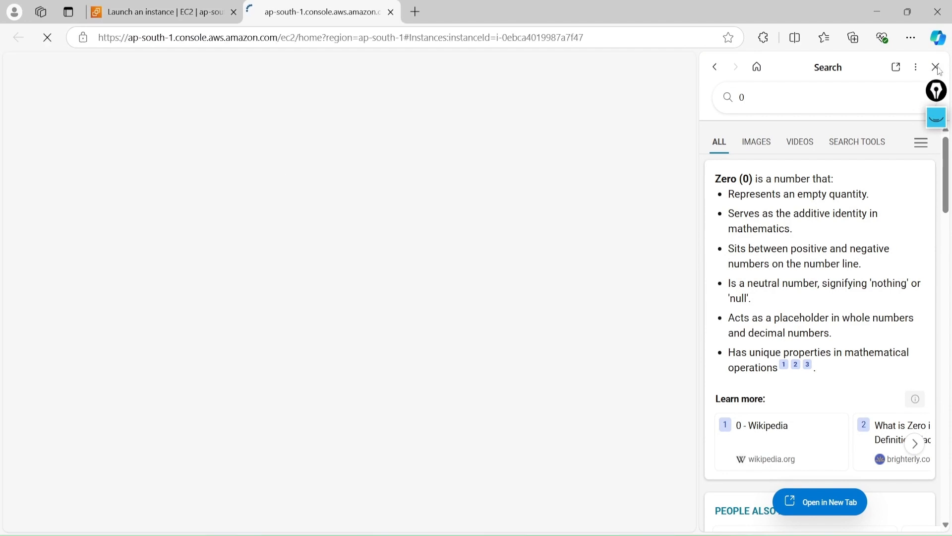
click(937, 68)
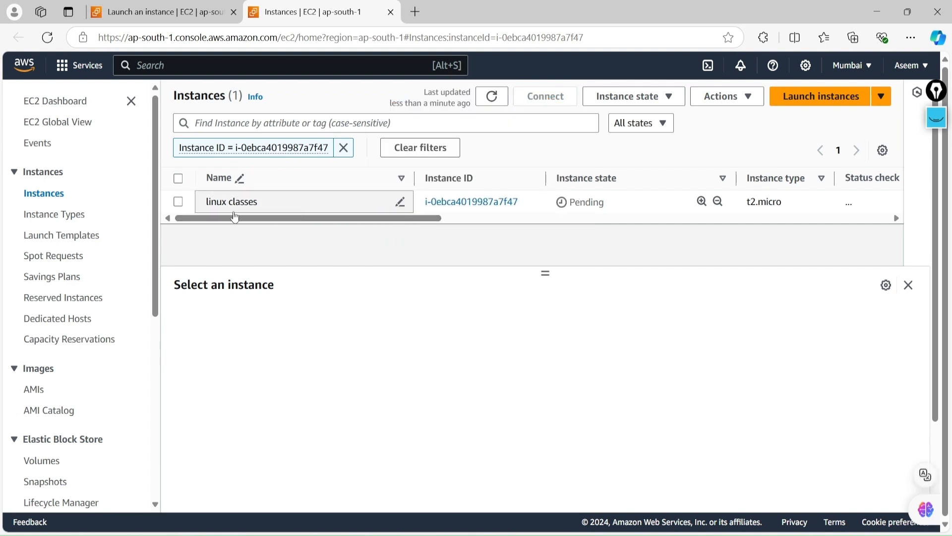
Select the "linux classes" instance and copy its public IPv4 address.
click(178, 202)
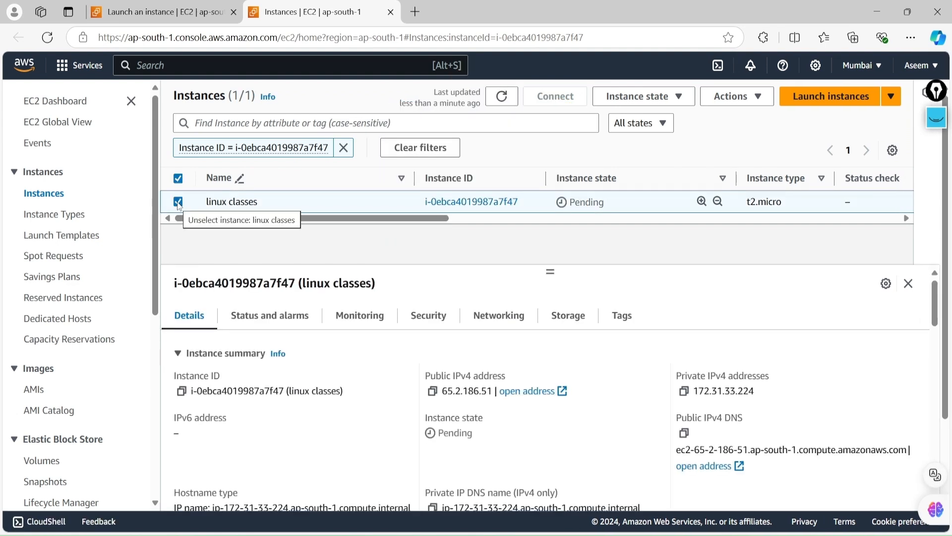
click(433, 391)
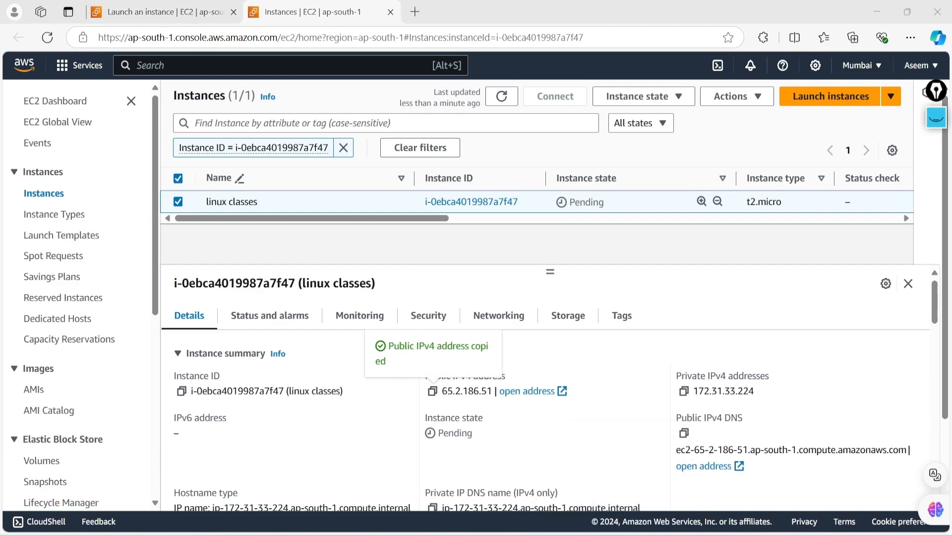
key(alt+Tab)
click(878, 7)
click(551, 358)
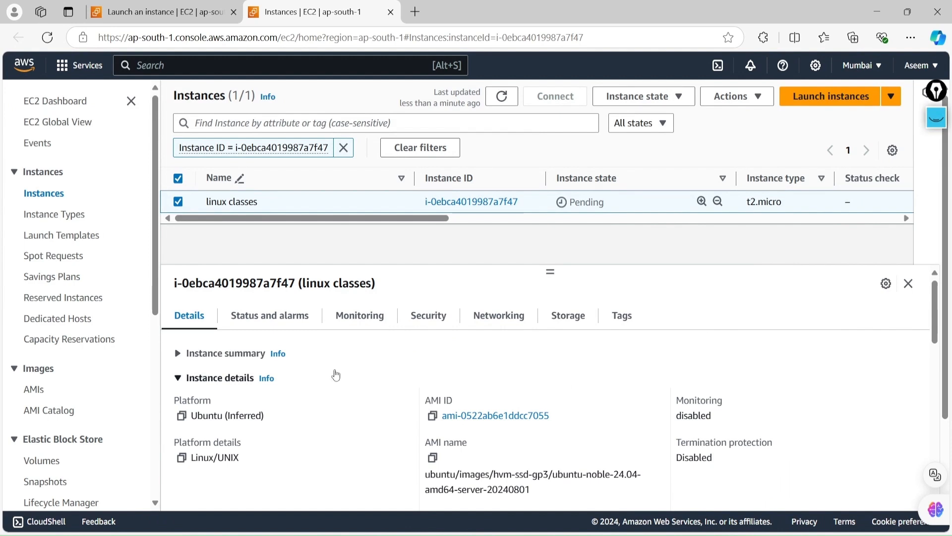
click(240, 354)
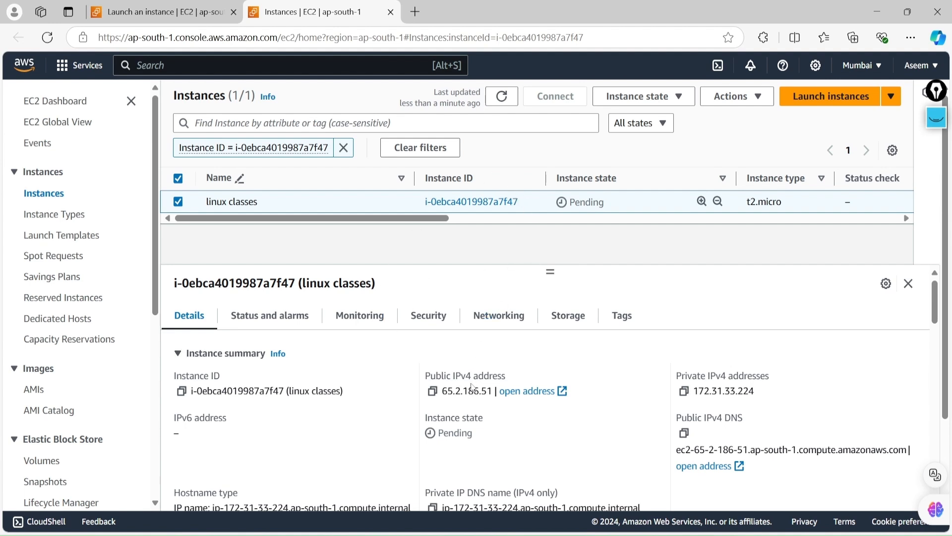
scroll(79, 403, down, 3)
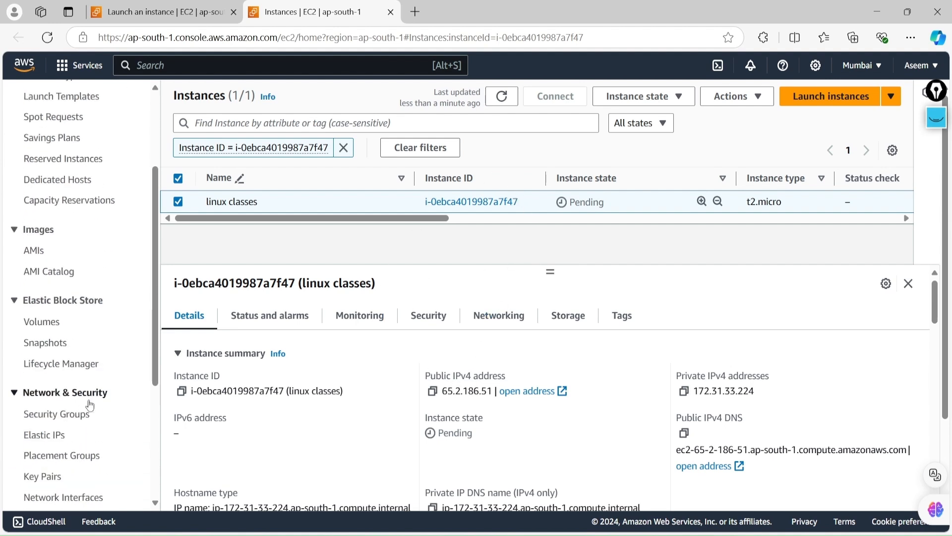
scroll(74, 397, down, 1)
scroll(66, 376, up, 2)
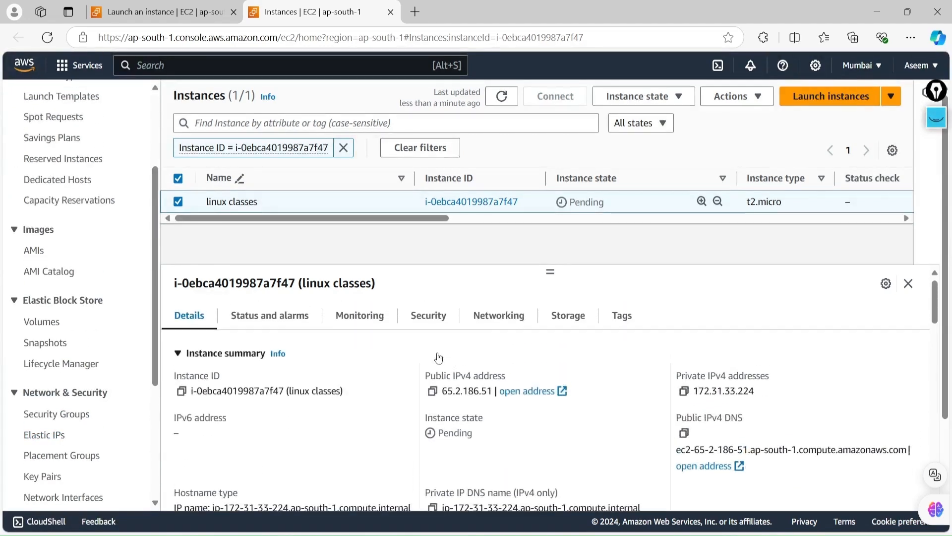
Copy the instance's public IPv4 address and enter 65.2.186.51 as the remote host of a new SSH session in MobaXterm.
click(432, 391)
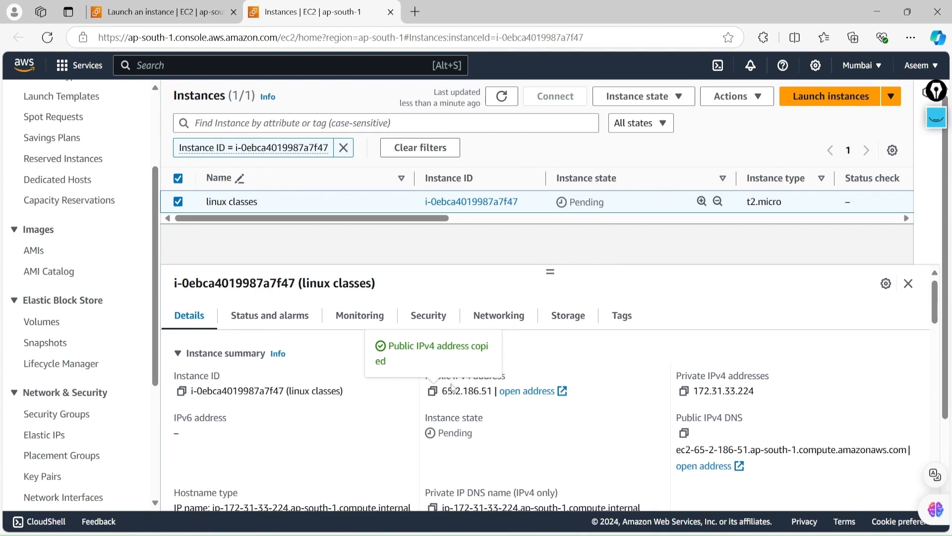
click(619, 522)
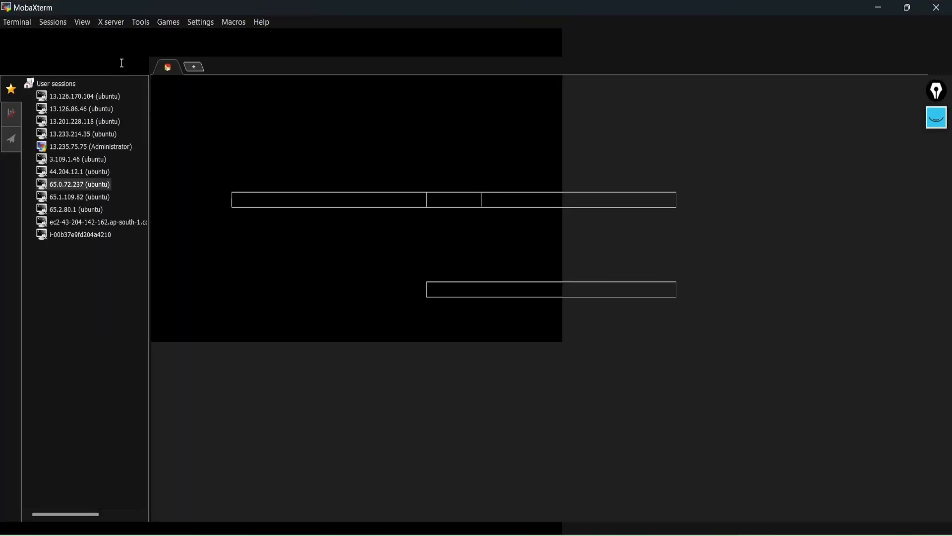
click(18, 45)
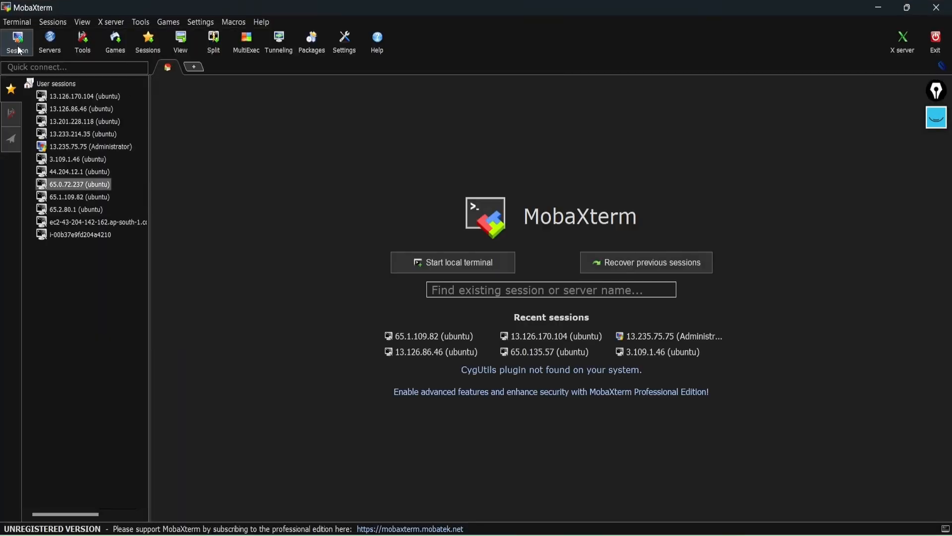
click(254, 152)
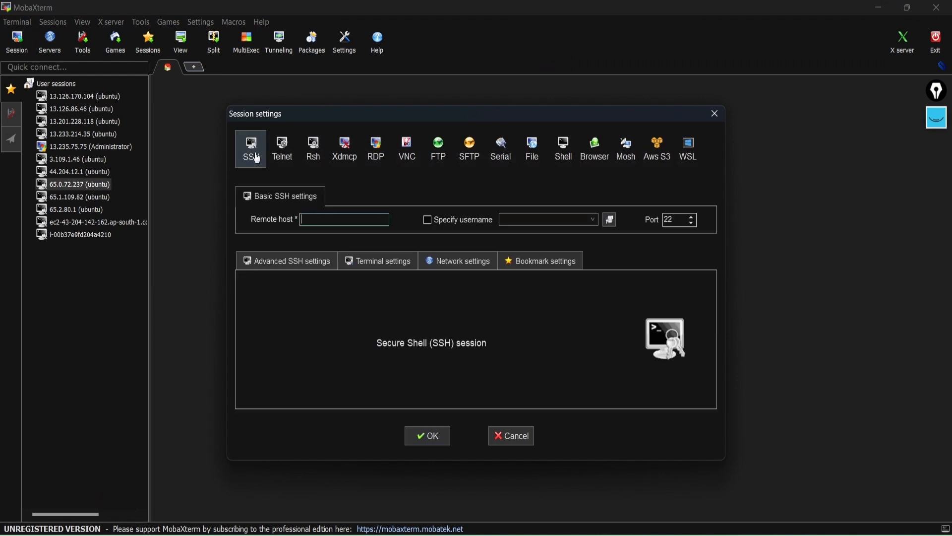
key(ctrl+v)
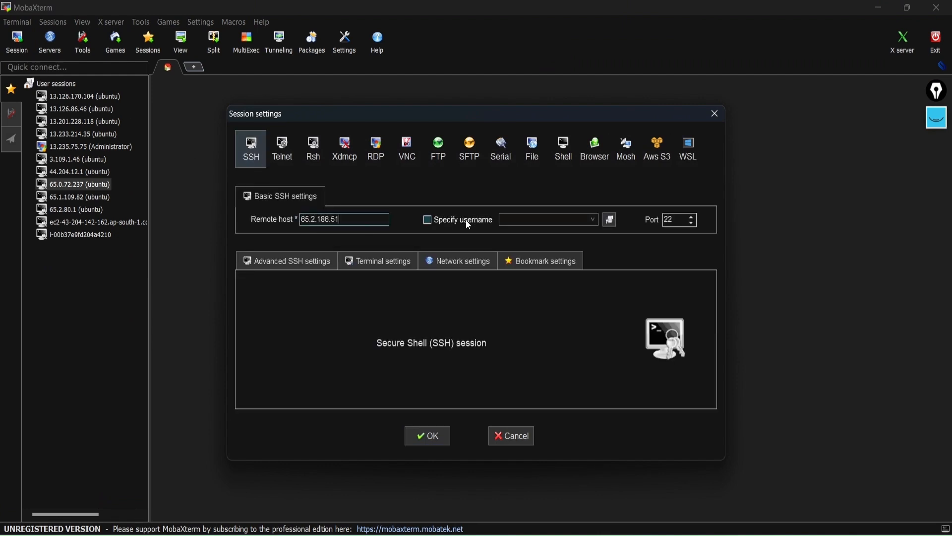
Specify ubuntu as the login username for the new SSH session.
click(428, 220)
click(516, 219)
text(ubuntu)
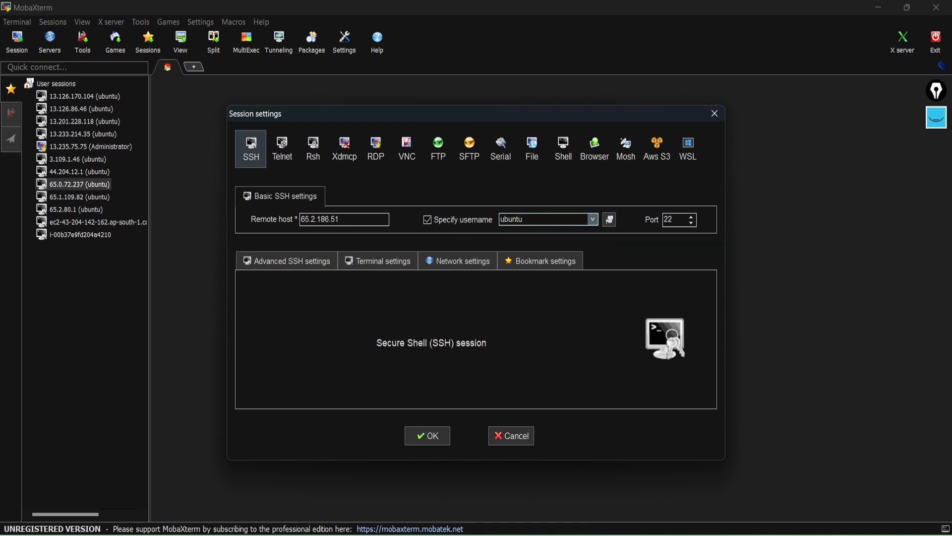
Enable private key authentication in the advanced SSH settings, using linux class.pem from the Downloads folder.
click(272, 264)
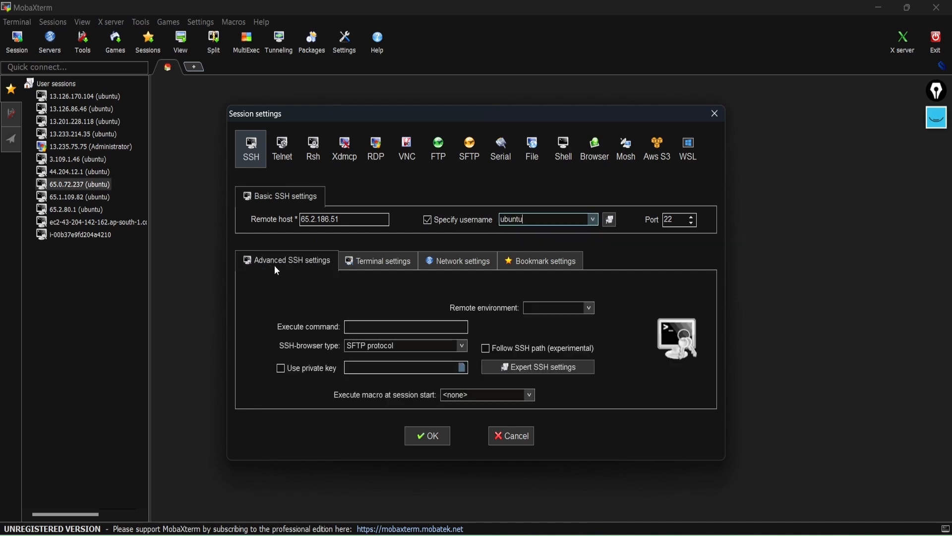
click(323, 369)
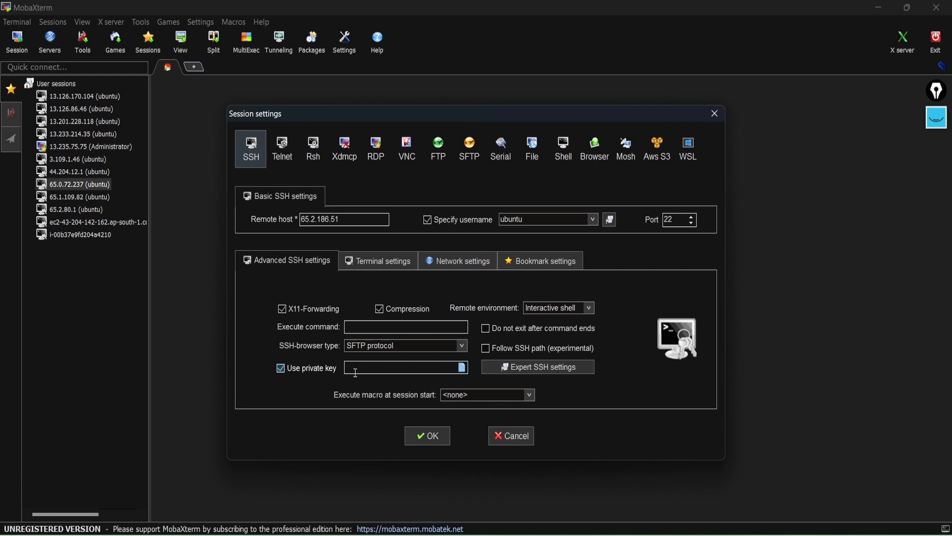
click(463, 368)
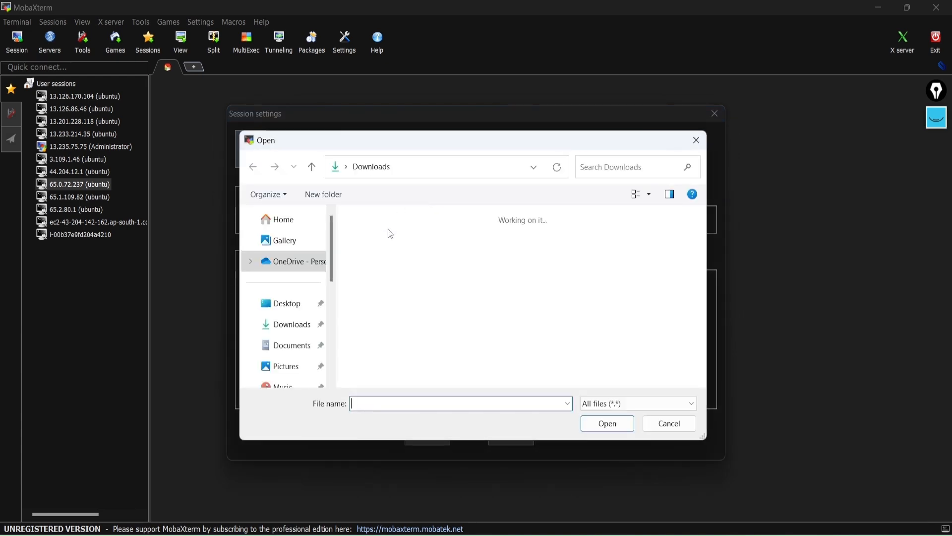
click(405, 238)
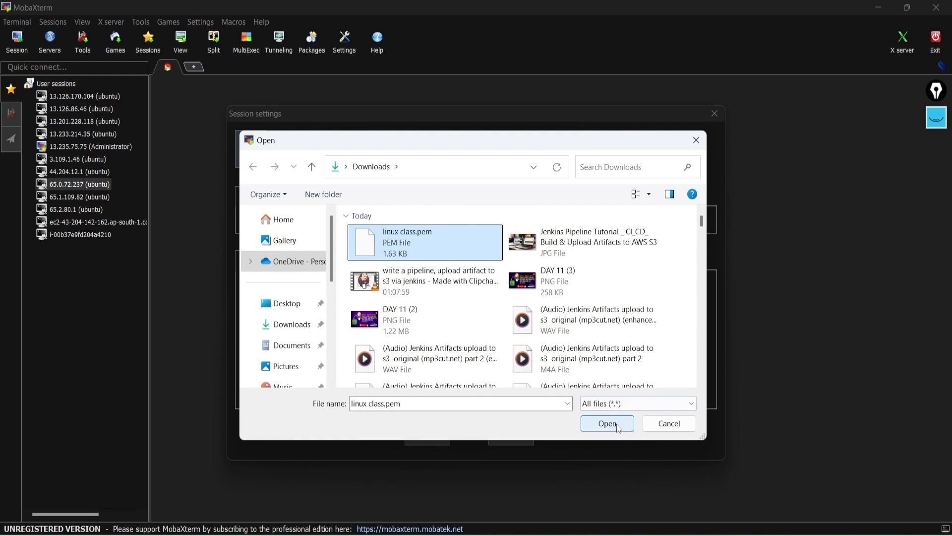
click(608, 425)
Start the configured SSH session and show the SFTP browser for the remote files.
click(430, 437)
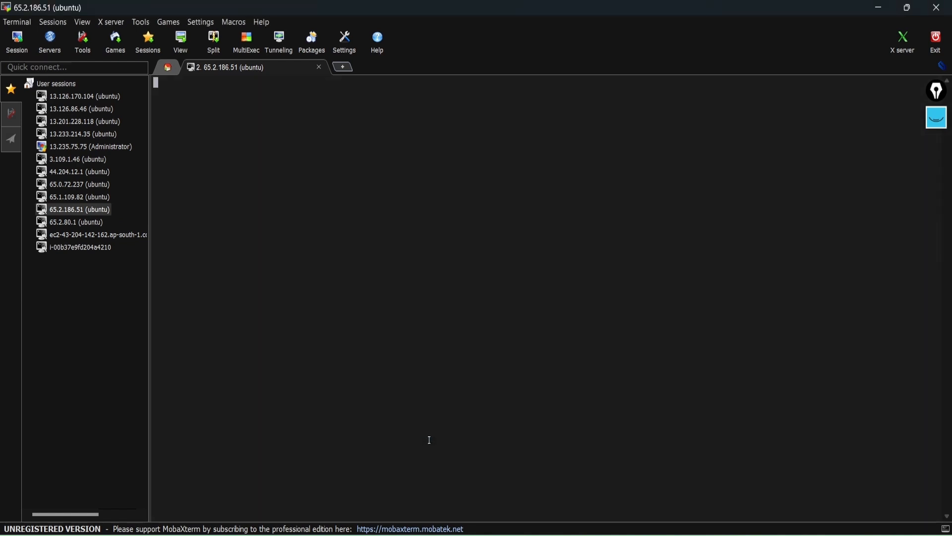
click(10, 146)
click(13, 169)
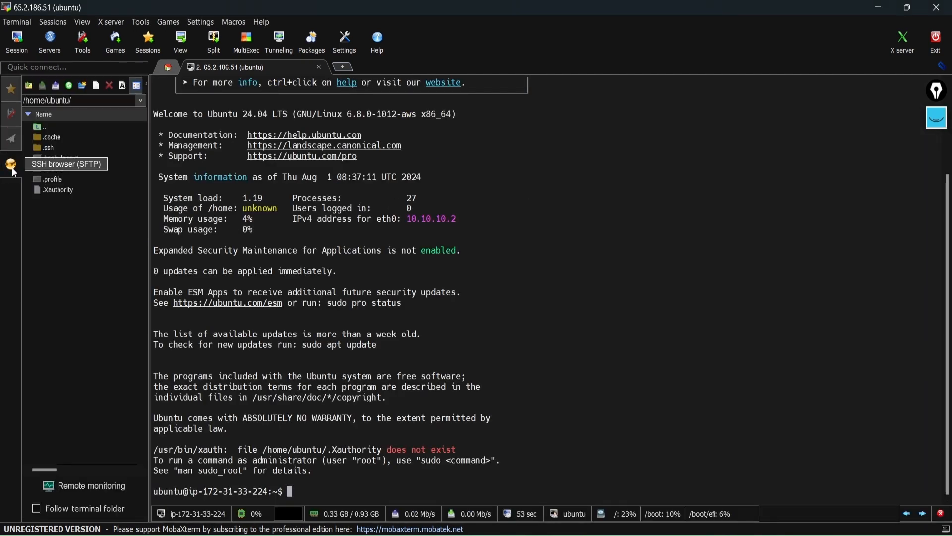